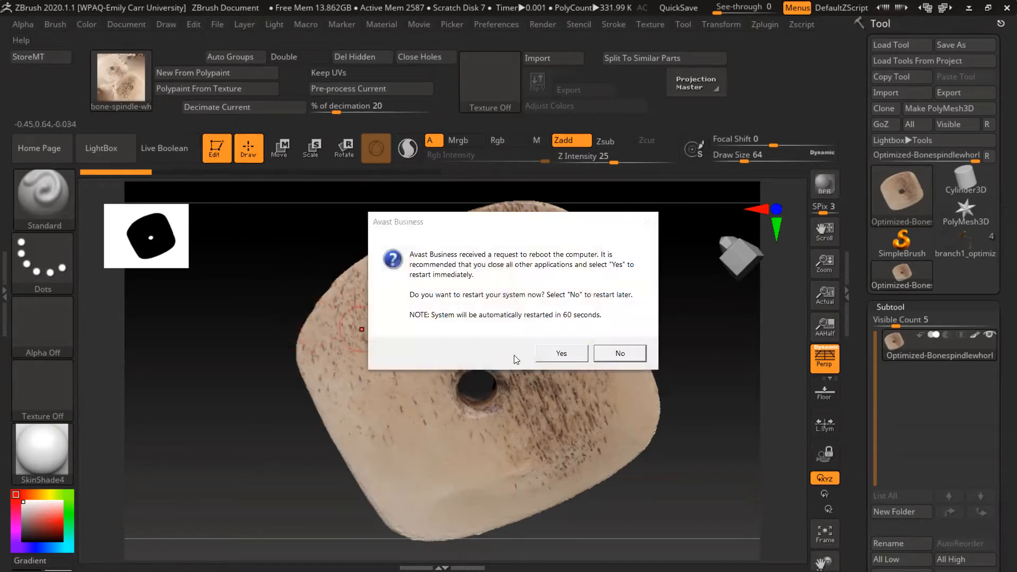
- Move the restart prompt out of the way and inspect the surface and rim of the bone spindle whorl up close
{"action": "left_click_drag", "start_coordinate": [524, 228], "coordinate": [1016, 227]}
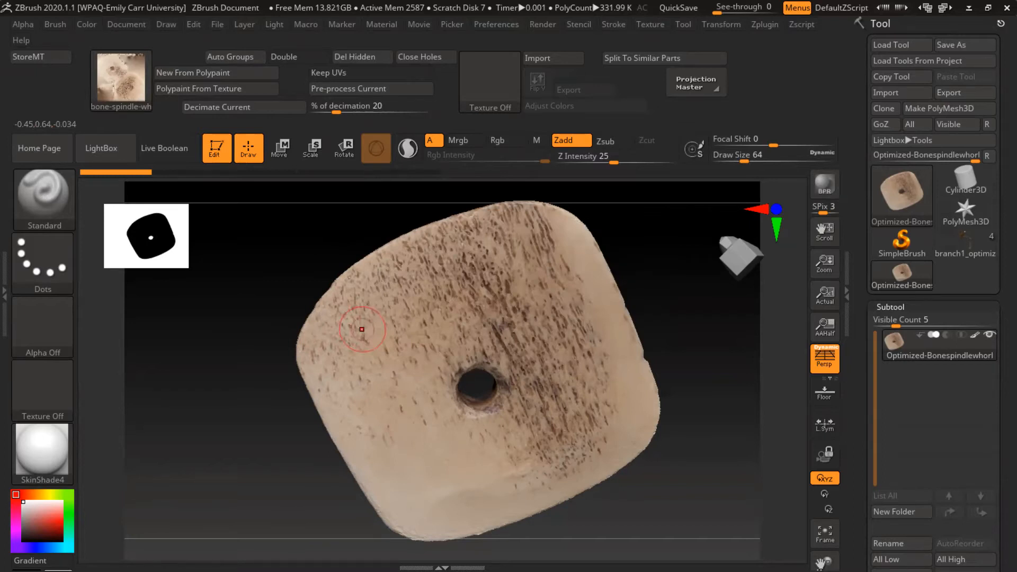
{"action": "mouse_move", "coordinate": [405, 293]}
{"action": "right_mouse_down"}
{"action": "mouse_move", "coordinate": [406, 270]}
{"action": "mouse_move", "coordinate": [406, 345]}
{"action": "mouse_move", "coordinate": [409, 327]}
{"action": "mouse_move", "coordinate": [459, 357]}
{"action": "mouse_move", "coordinate": [456, 331]}
{"action": "mouse_move", "coordinate": [394, 366]}
{"action": "right_mouse_up"}
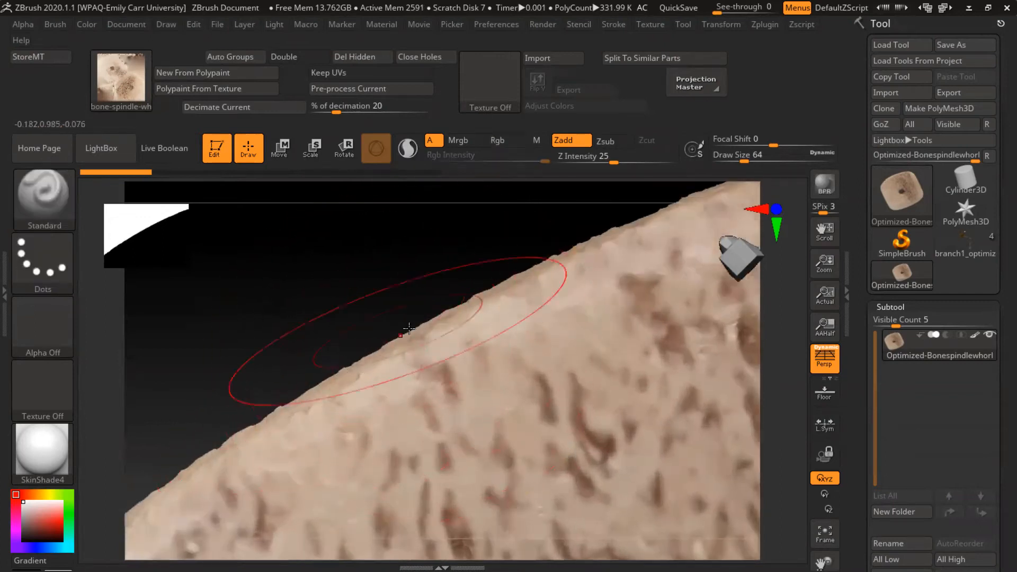
{"action": "mouse_move", "coordinate": [592, 300]}
{"action": "right_mouse_down"}
{"action": "mouse_move", "coordinate": [557, 313]}
{"action": "mouse_move", "coordinate": [462, 318]}
{"action": "right_mouse_up"}
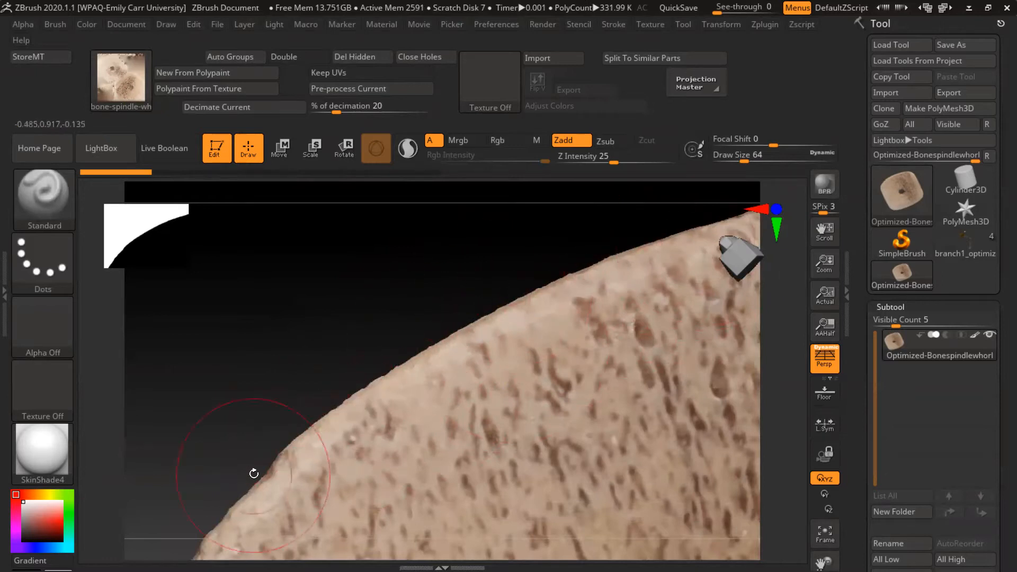
{"action": "mouse_move", "coordinate": [551, 322]}
{"action": "right_mouse_down", "text": "ctrl"}
{"action": "mouse_move", "coordinate": [385, 355]}
{"action": "mouse_move", "coordinate": [336, 316]}
{"action": "mouse_move", "coordinate": [194, 271]}
{"action": "mouse_move", "coordinate": [388, 332]}
{"action": "right_mouse_up", "text": "ctrl"}
{"action": "mouse_move", "coordinate": [451, 326]}
{"action": "right_mouse_down", "text": "alt"}
{"action": "mouse_move", "coordinate": [443, 324]}
{"action": "mouse_move", "coordinate": [421, 441]}
{"action": "right_mouse_up", "text": "alt"}
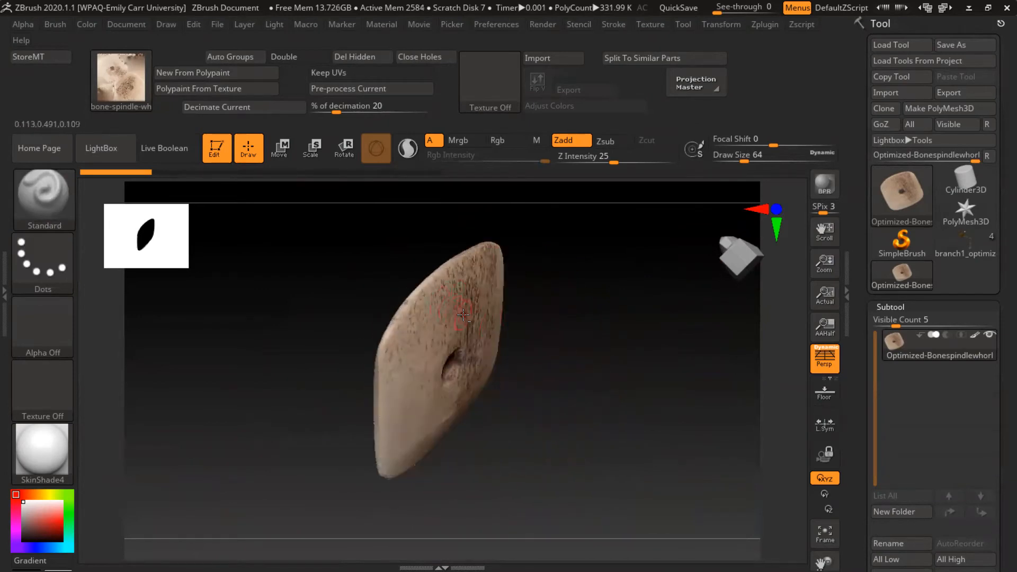
{"action": "right_click_drag", "start_coordinate": [461, 315], "coordinate": [485, 326], "text": "alt"}
{"action": "right_click_drag", "start_coordinate": [399, 336], "coordinate": [508, 373], "text": "ctrl"}
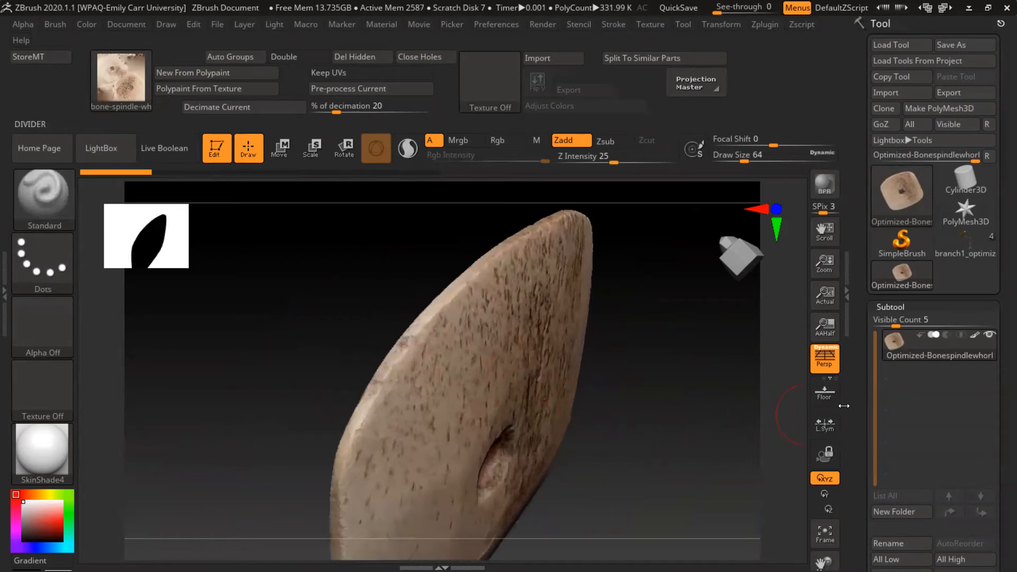
- Duplicate the bone spindle whorl subtool and hide the original, leaving the copy active
{"action": "left_click_drag", "start_coordinate": [865, 396], "coordinate": [857, 315]}
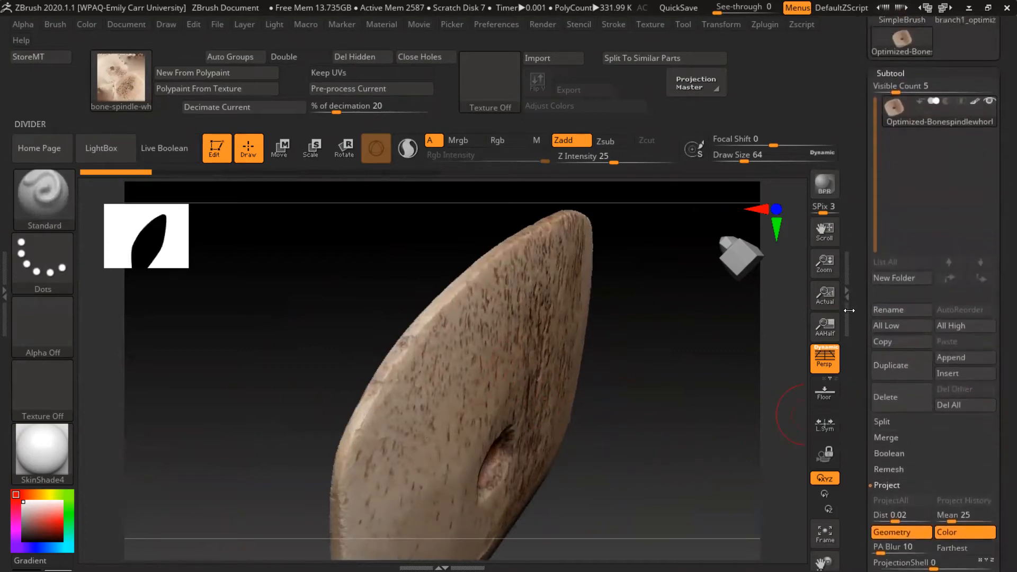
{"action": "left_click_drag", "start_coordinate": [859, 364], "coordinate": [863, 382]}
{"action": "left_click", "coordinate": [901, 386]}
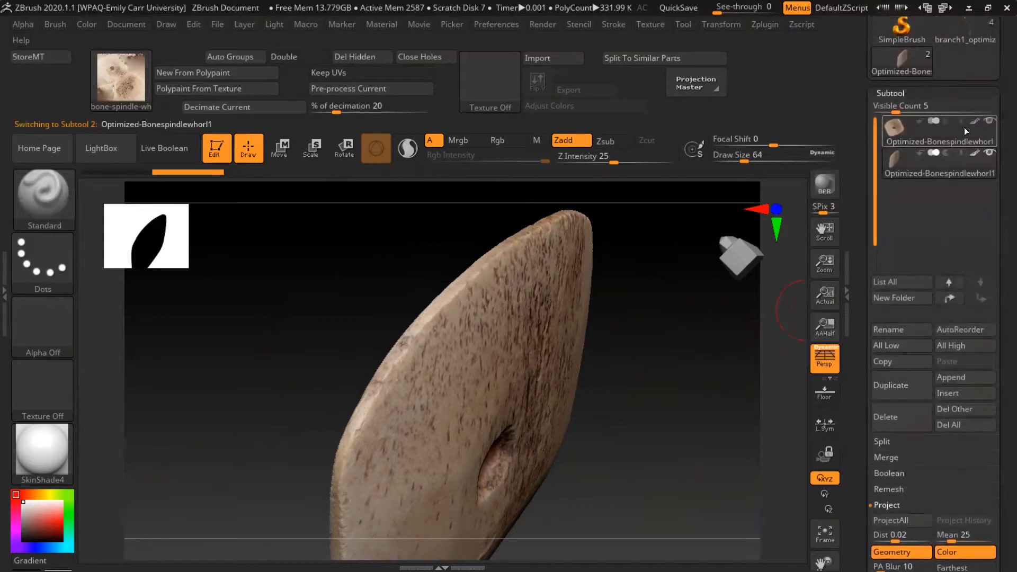
{"action": "left_click", "coordinate": [989, 120]}
- Smooth the upper rim of the duplicated whorl using the Smooth brush at draw size 64
{"action": "mouse_move", "coordinate": [461, 349]}
{"action": "right_mouse_down"}
{"action": "mouse_move", "coordinate": [399, 408]}
{"action": "mouse_move", "coordinate": [477, 335]}
{"action": "mouse_move", "coordinate": [514, 342]}
{"action": "right_mouse_up"}
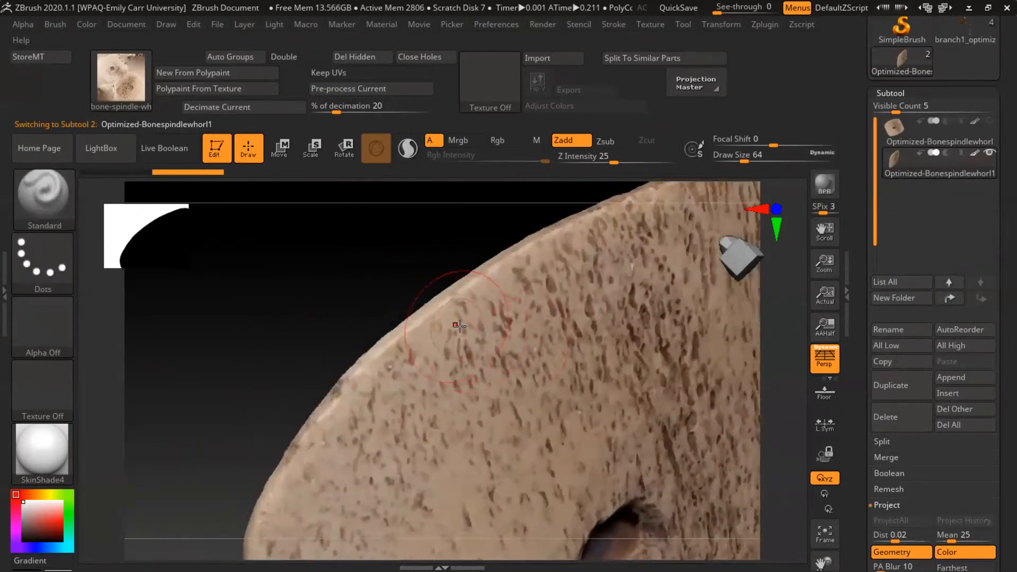
{"action": "right_click_drag", "start_coordinate": [458, 326], "coordinate": [462, 329]}
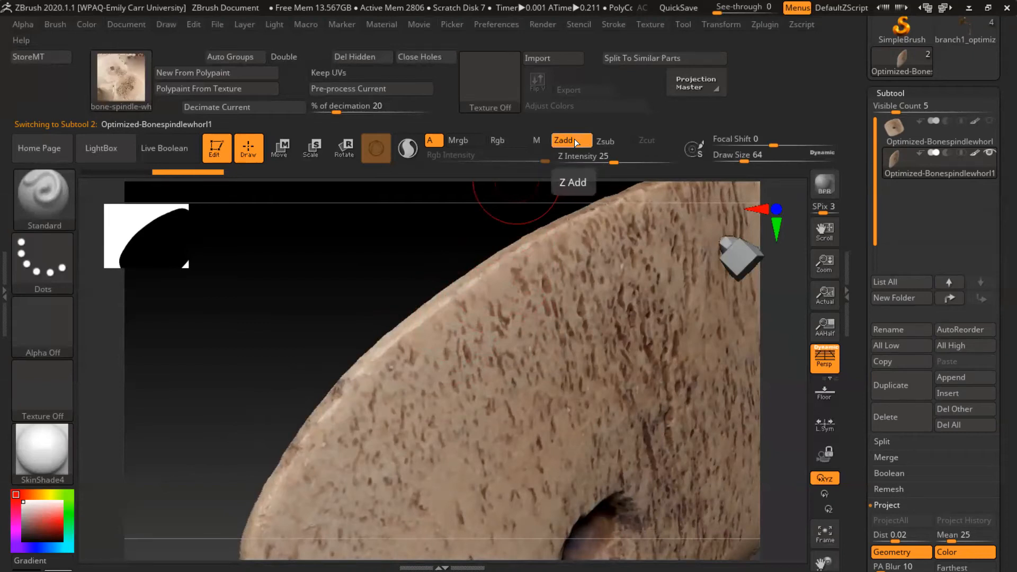
{"action": "mouse_move", "coordinate": [492, 317]}
{"action": "right_mouse_down"}
{"action": "mouse_move", "coordinate": [515, 392]}
{"action": "mouse_move", "coordinate": [447, 379]}
{"action": "mouse_move", "coordinate": [432, 355]}
{"action": "right_mouse_up"}
{"action": "right_click_drag", "start_coordinate": [567, 428], "coordinate": [498, 372]}
{"action": "mouse_move", "coordinate": [477, 323]}
{"action": "right_mouse_down", "text": "ctrl"}
{"action": "mouse_move", "coordinate": [461, 347]}
{"action": "mouse_move", "coordinate": [467, 373]}
{"action": "mouse_move", "coordinate": [493, 368]}
{"action": "mouse_move", "coordinate": [428, 350]}
{"action": "mouse_move", "coordinate": [442, 359]}
{"action": "right_mouse_up", "text": "ctrl"}
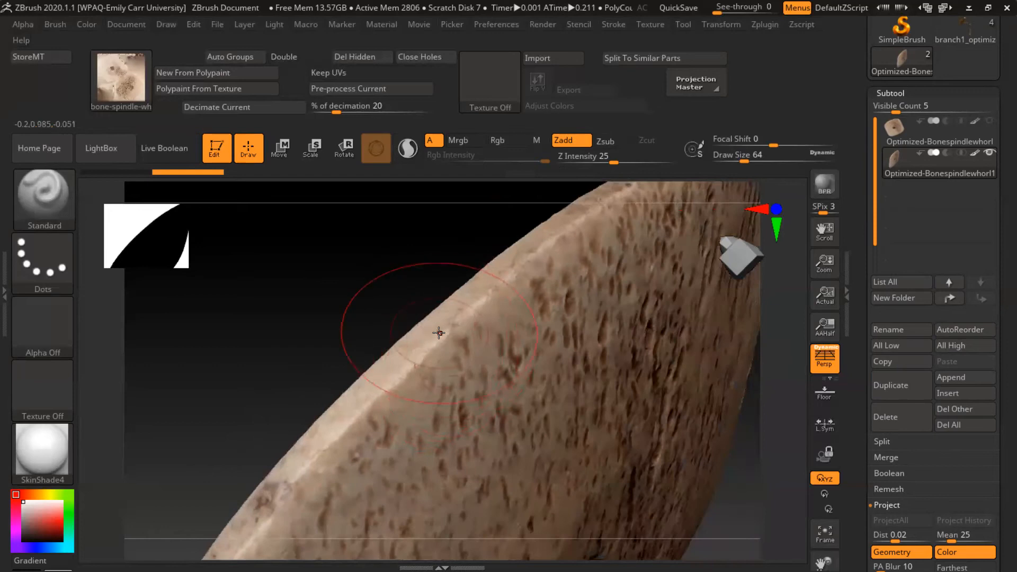
{"action": "key", "text": "shift"}
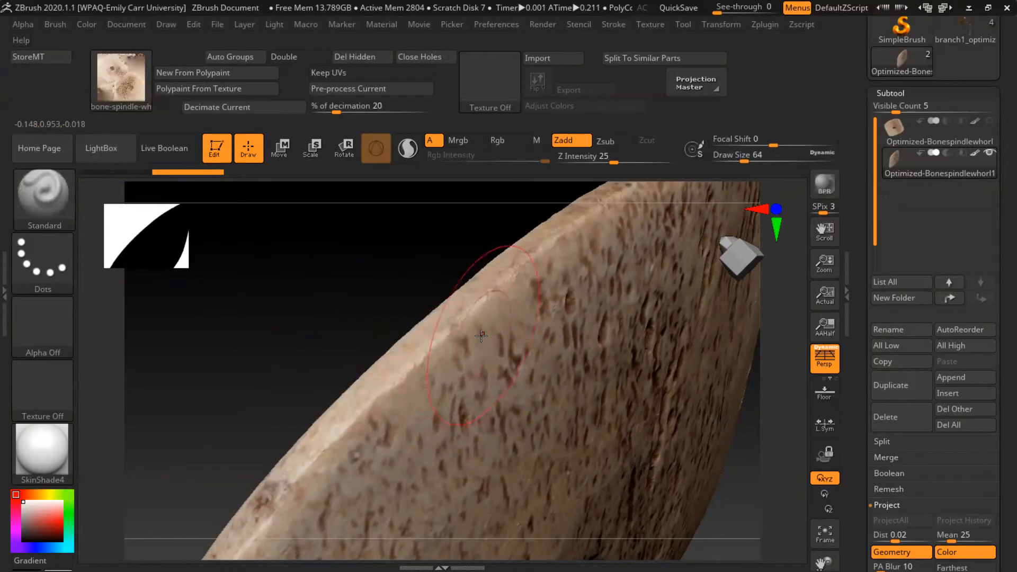
{"action": "mouse_move", "coordinate": [497, 359]}
{"action": "right_mouse_down", "text": "ctrl"}
{"action": "mouse_move", "coordinate": [470, 381]}
{"action": "mouse_move", "coordinate": [472, 399]}
{"action": "mouse_move", "coordinate": [470, 383]}
{"action": "right_mouse_up", "text": "ctrl"}
{"action": "key", "text": "shift"}
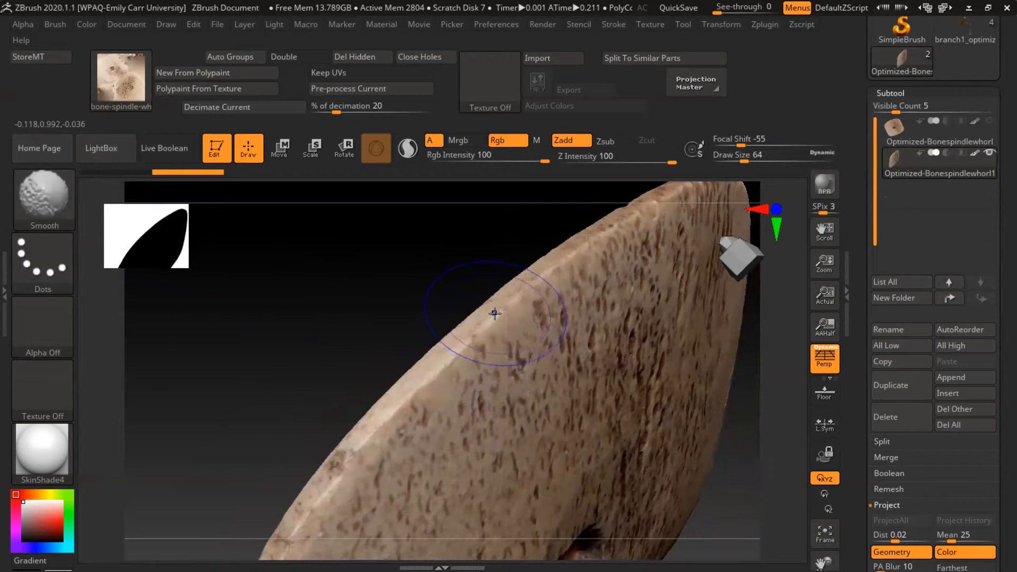
{"action": "key", "text": "shift"}
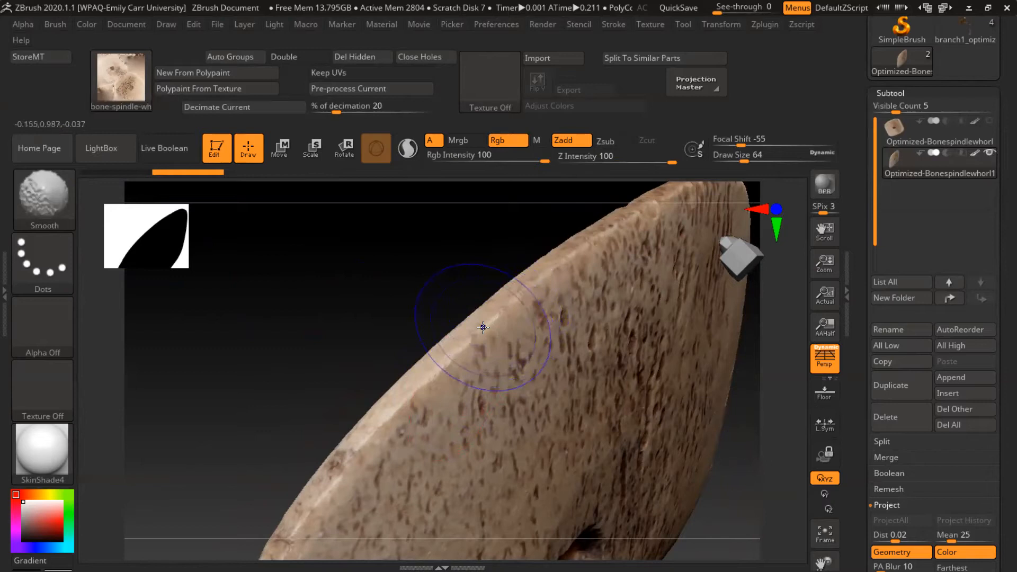
{"action": "left_click_drag", "start_coordinate": [381, 413], "coordinate": [354, 447], "text": "shift"}
- Set the draw size to 25 and smooth a long stretch of the whorl's upper rim
{"action": "mouse_move", "coordinate": [367, 340]}
{"action": "right_mouse_down", "text": "ctrl"}
{"action": "mouse_move", "coordinate": [370, 363]}
{"action": "mouse_move", "coordinate": [403, 385]}
{"action": "right_mouse_up", "text": "ctrl"}
{"action": "mouse_move", "coordinate": [421, 421]}
{"action": "right_mouse_down"}
{"action": "mouse_move", "coordinate": [390, 371]}
{"action": "mouse_move", "coordinate": [400, 355]}
{"action": "right_mouse_up"}
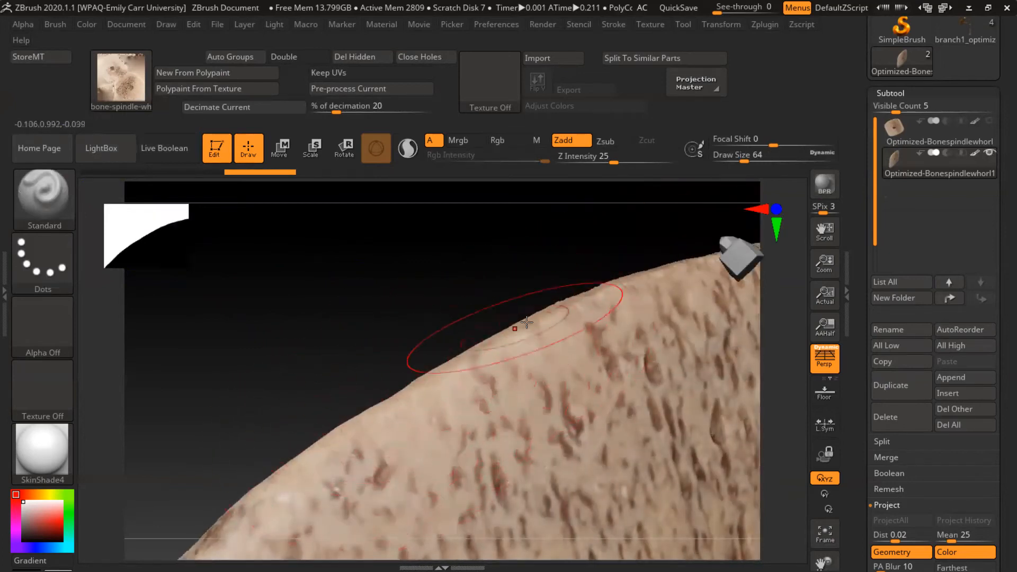
{"action": "mouse_move", "coordinate": [553, 336]}
{"action": "right_mouse_down"}
{"action": "mouse_move", "coordinate": [423, 387]}
{"action": "mouse_move", "coordinate": [414, 358]}
{"action": "mouse_move", "coordinate": [416, 404]}
{"action": "mouse_move", "coordinate": [397, 410]}
{"action": "mouse_move", "coordinate": [407, 418]}
{"action": "right_mouse_up"}
{"action": "key", "text": "ctrl"}
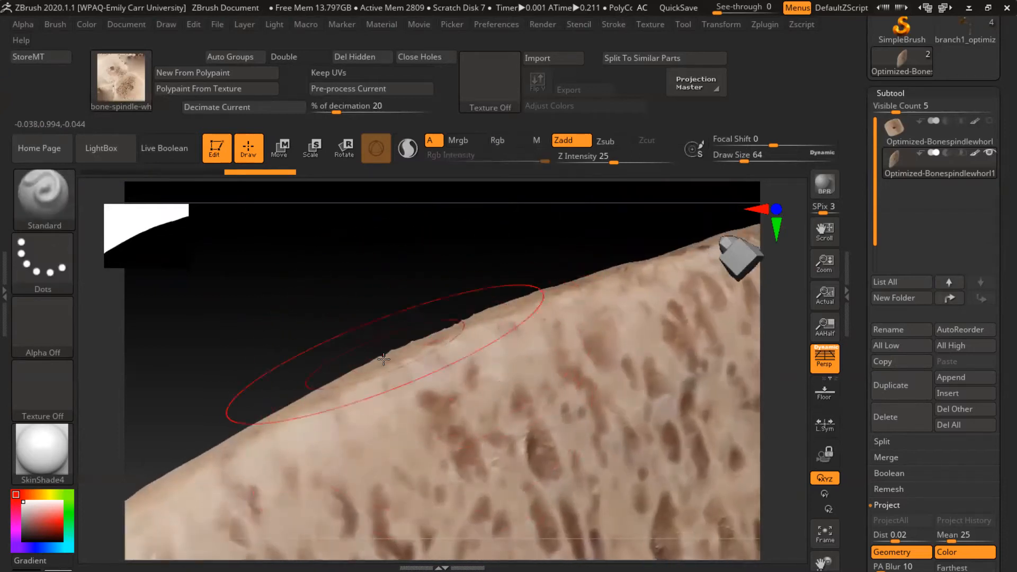
{"action": "mouse_move", "coordinate": [411, 374]}
{"action": "right_mouse_down"}
{"action": "mouse_move", "coordinate": [350, 401]}
{"action": "mouse_move", "coordinate": [364, 378]}
{"action": "mouse_move", "coordinate": [414, 382]}
{"action": "mouse_move", "coordinate": [401, 382]}
{"action": "mouse_move", "coordinate": [426, 372]}
{"action": "right_mouse_up"}
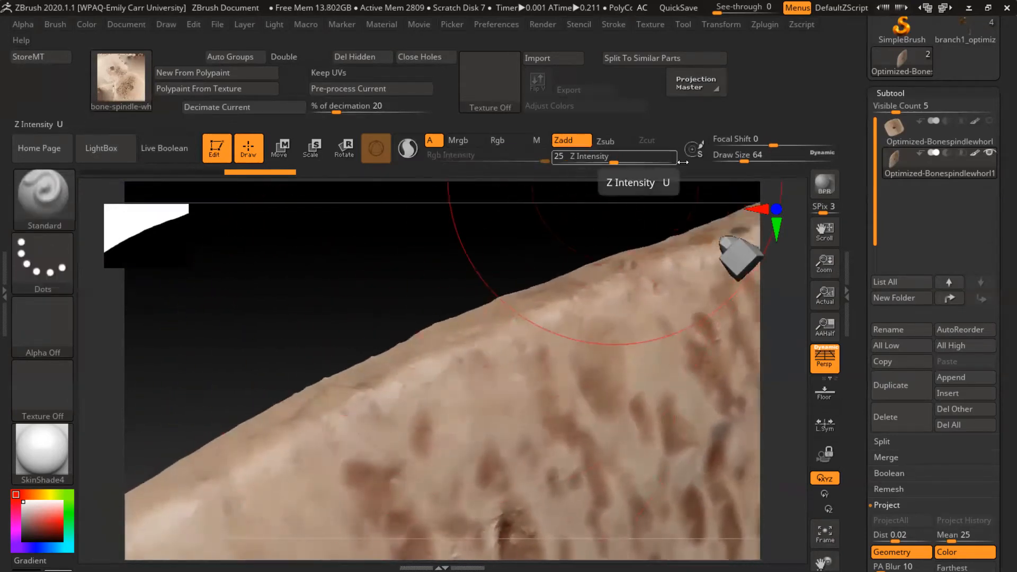
{"action": "left_click_drag", "start_coordinate": [745, 161], "coordinate": [734, 159]}
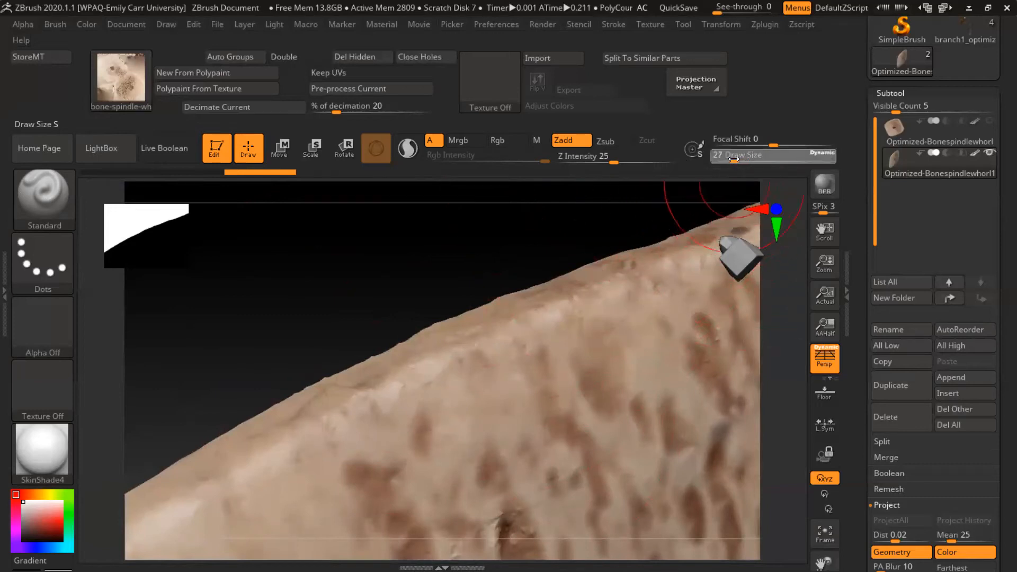
{"action": "key", "text": "shift"}
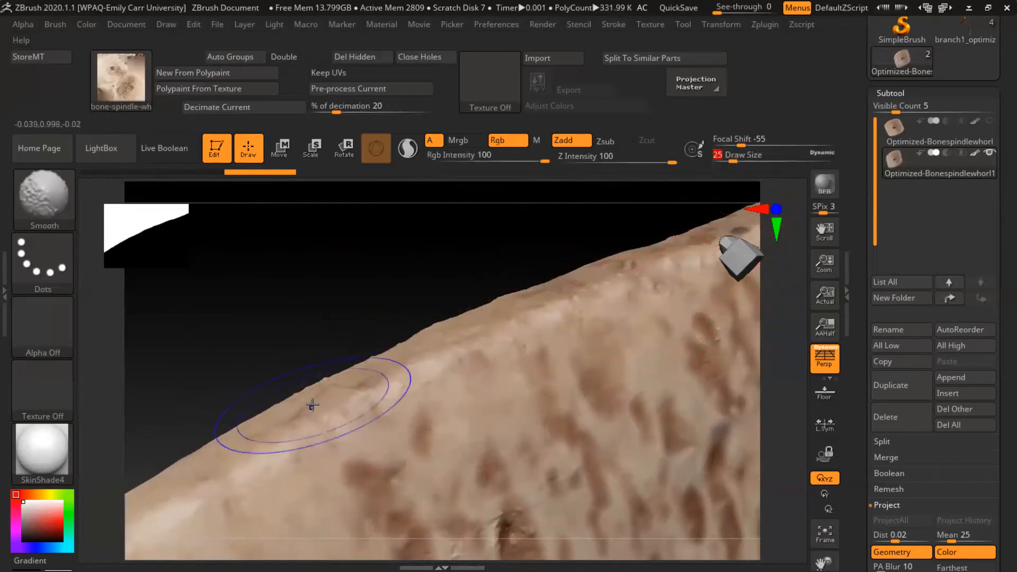
{"action": "mouse_move", "coordinate": [311, 415]}
{"action": "left_mouse_down", "text": "shift"}
{"action": "mouse_move", "coordinate": [476, 320]}
{"action": "mouse_move", "coordinate": [700, 230]}
{"action": "left_mouse_up", "text": "shift"}
- Smooth further along the upper rim with the same small brush, working repeatedly over one spot
{"action": "mouse_move", "coordinate": [404, 440]}
{"action": "right_mouse_down"}
{"action": "mouse_move", "coordinate": [391, 440]}
{"action": "mouse_move", "coordinate": [393, 426]}
{"action": "right_mouse_up"}
{"action": "mouse_move", "coordinate": [536, 337]}
{"action": "right_mouse_down", "text": "ctrl"}
{"action": "mouse_move", "coordinate": [477, 379]}
{"action": "mouse_move", "coordinate": [363, 391]}
{"action": "right_mouse_up", "text": "ctrl"}
{"action": "mouse_move", "coordinate": [466, 378]}
{"action": "right_mouse_down"}
{"action": "mouse_move", "coordinate": [295, 425]}
{"action": "mouse_move", "coordinate": [416, 401]}
{"action": "mouse_move", "coordinate": [421, 361]}
{"action": "mouse_move", "coordinate": [381, 392]}
{"action": "right_mouse_up"}
{"action": "left_click_drag", "start_coordinate": [352, 362], "coordinate": [361, 365], "text": "shift"}
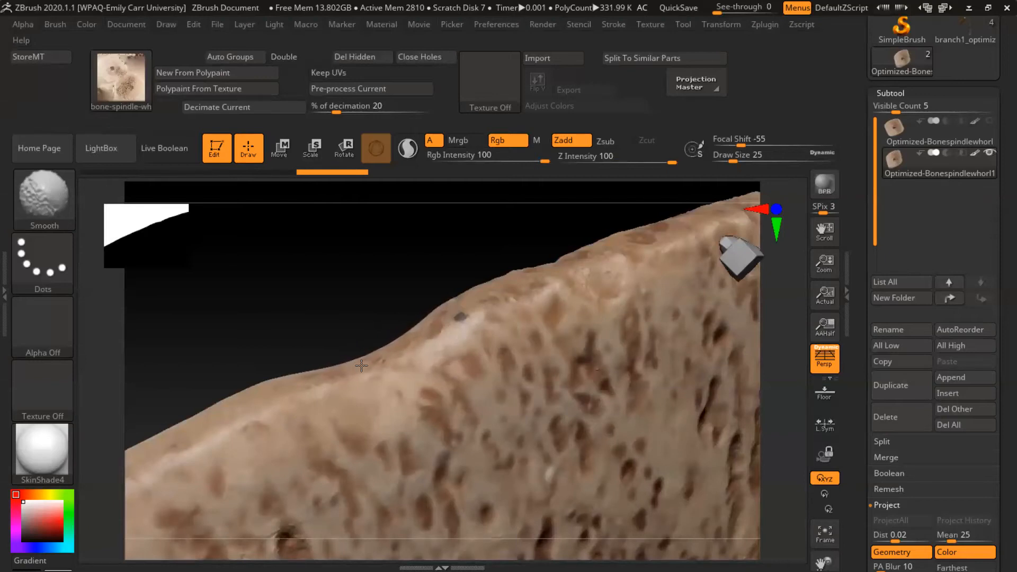
{"action": "left_click_drag", "start_coordinate": [360, 370], "coordinate": [378, 347], "text": "shift"}
{"action": "mouse_move", "coordinate": [368, 416]}
{"action": "right_mouse_down"}
{"action": "mouse_move", "coordinate": [368, 392]}
{"action": "mouse_move", "coordinate": [354, 390]}
{"action": "mouse_move", "coordinate": [368, 396]}
{"action": "mouse_move", "coordinate": [362, 416]}
{"action": "right_mouse_up"}
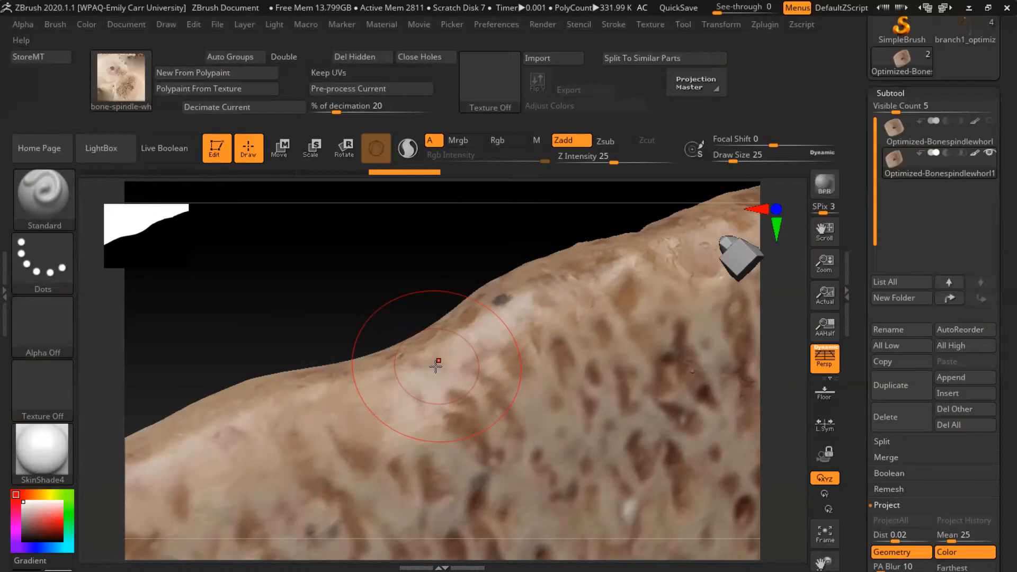
{"action": "left_click_drag", "start_coordinate": [339, 344], "coordinate": [364, 352]}
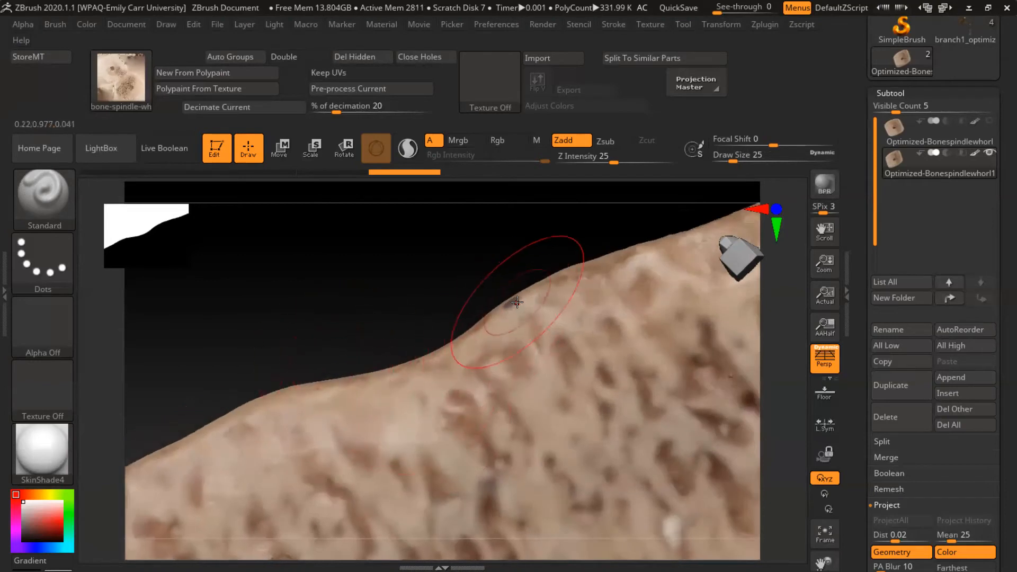
- Undo the last two smoothing strokes made on the upper rim
{"action": "mouse_move", "coordinate": [432, 390]}
{"action": "right_mouse_down", "text": "ctrl"}
{"action": "mouse_move", "coordinate": [412, 361]}
{"action": "mouse_move", "coordinate": [471, 380]}
{"action": "mouse_move", "coordinate": [460, 404]}
{"action": "right_mouse_up", "text": "ctrl"}
{"action": "key", "text": "ctrl+z"}
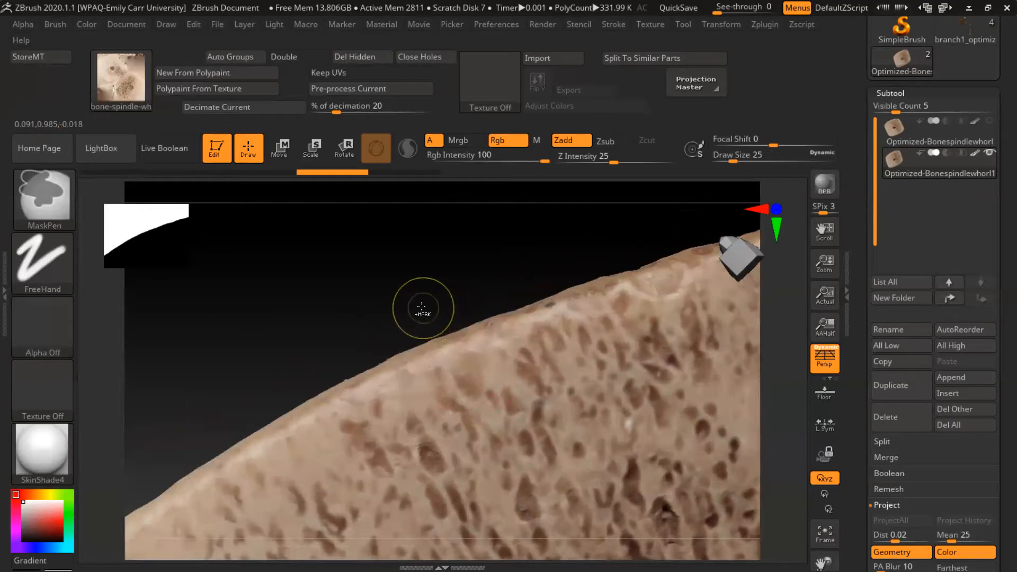
{"action": "key", "text": "ctrl+z"}
- Enlarge the brush by setting the draw size to 331
{"action": "mouse_move", "coordinate": [617, 386]}
{"action": "right_mouse_down", "text": "alt"}
{"action": "mouse_move", "coordinate": [545, 360]}
{"action": "mouse_move", "coordinate": [467, 366]}
{"action": "mouse_move", "coordinate": [465, 385]}
{"action": "mouse_move", "coordinate": [427, 389]}
{"action": "right_mouse_up", "text": "alt"}
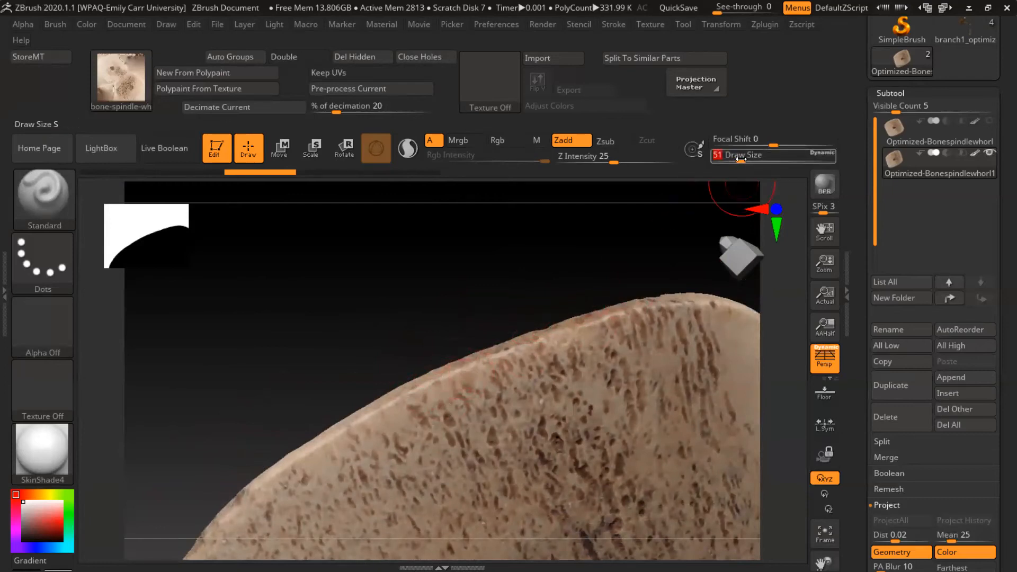
{"action": "key", "text": "ctrl"}
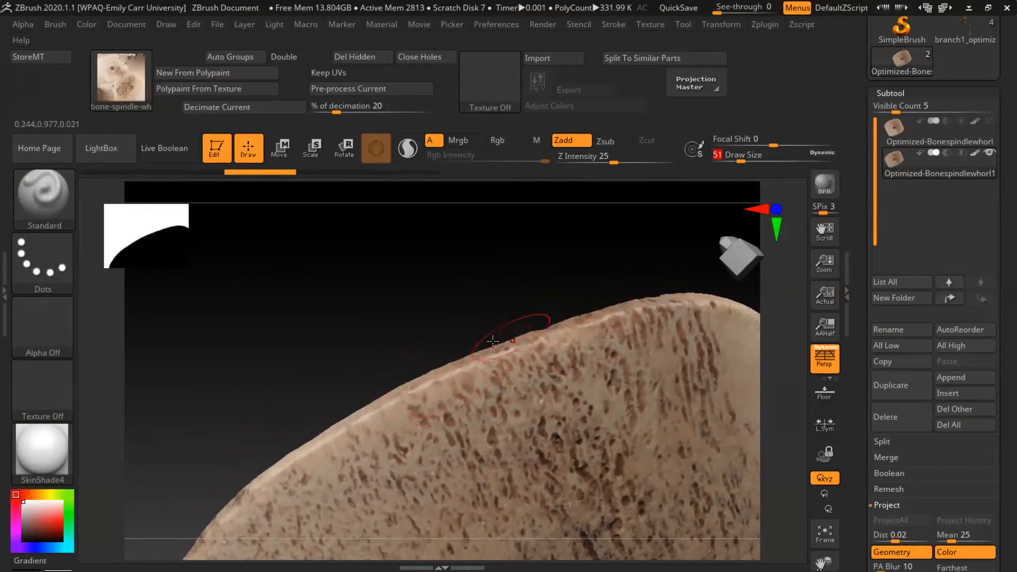
{"action": "mouse_move", "coordinate": [466, 440]}
{"action": "right_mouse_down", "text": "alt"}
{"action": "mouse_move", "coordinate": [451, 361]}
{"action": "mouse_move", "coordinate": [472, 402]}
{"action": "mouse_move", "coordinate": [469, 383]}
{"action": "right_mouse_up", "text": "alt"}
{"action": "key", "text": "s"}
{"action": "left_click_drag", "start_coordinate": [475, 353], "coordinate": [507, 356]}
- Try smoothing the whorl with the enlarged Smooth brush, check its edges, and undo the stroke
{"action": "mouse_move", "coordinate": [586, 407]}
{"action": "right_mouse_down", "text": "alt"}
{"action": "mouse_move", "coordinate": [557, 377]}
{"action": "mouse_move", "coordinate": [477, 363]}
{"action": "right_mouse_up", "text": "alt"}
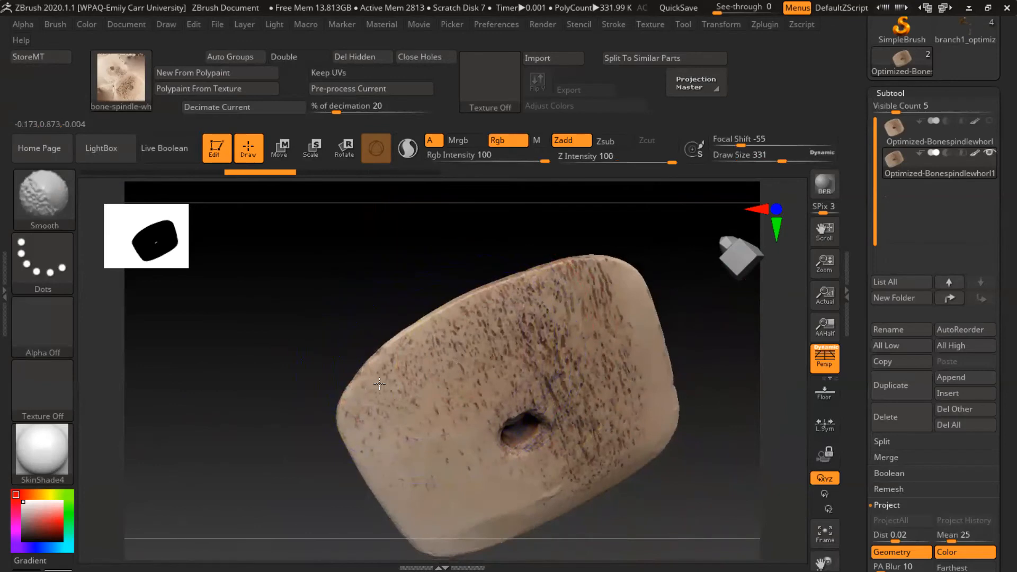
{"action": "right_click_drag", "start_coordinate": [361, 350], "coordinate": [443, 345], "text": "ctrl"}
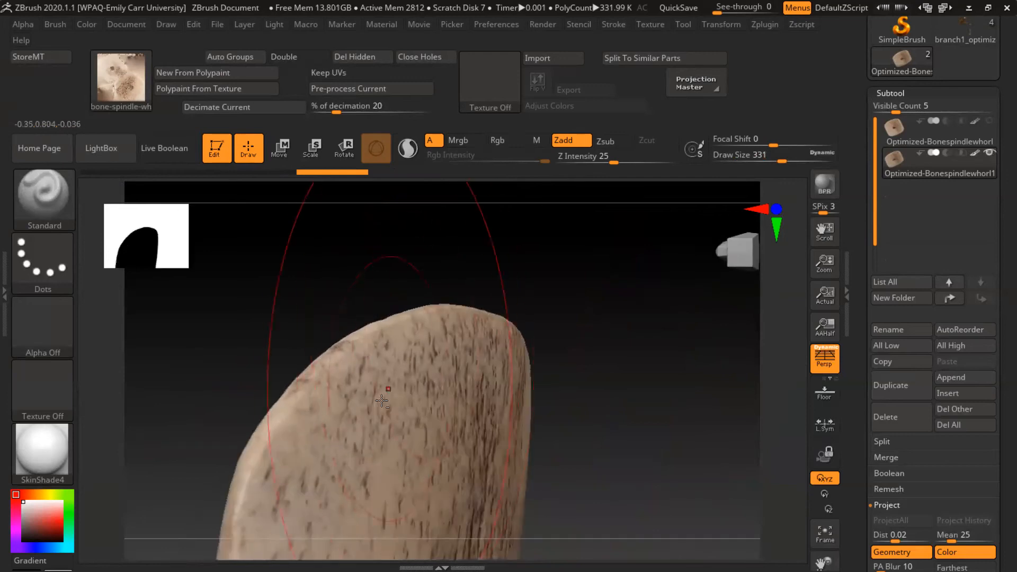
{"action": "right_click_drag", "start_coordinate": [395, 412], "coordinate": [325, 396]}
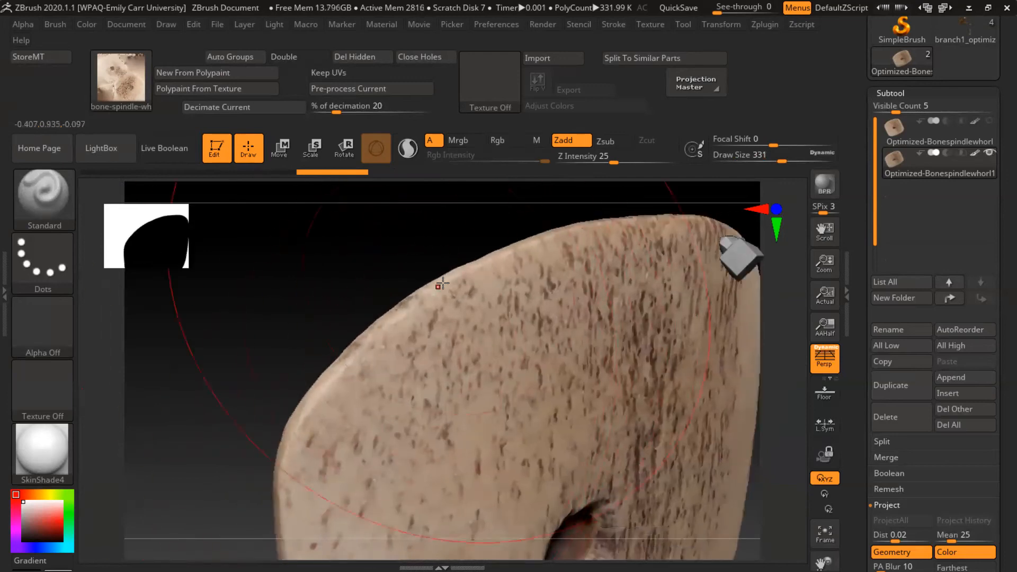
{"action": "right_click_drag", "start_coordinate": [459, 427], "coordinate": [274, 362]}
{"action": "mouse_move", "coordinate": [400, 395]}
{"action": "right_mouse_down"}
{"action": "mouse_move", "coordinate": [394, 381]}
{"action": "mouse_move", "coordinate": [428, 375]}
{"action": "mouse_move", "coordinate": [416, 411]}
{"action": "mouse_move", "coordinate": [432, 339]}
{"action": "mouse_move", "coordinate": [424, 330]}
{"action": "mouse_move", "coordinate": [351, 339]}
{"action": "right_mouse_up"}
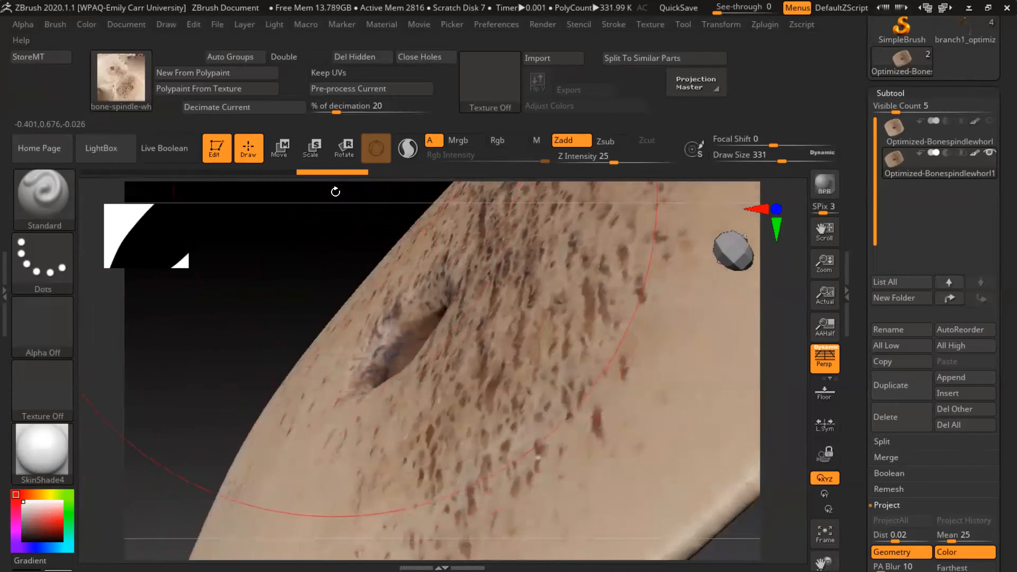
{"action": "key", "text": "ctrl+z"}
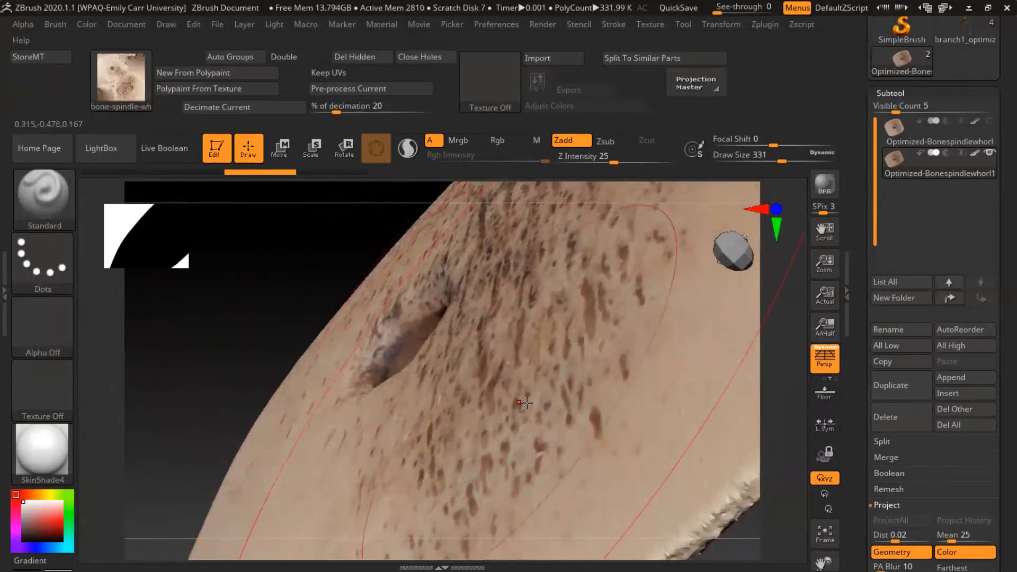
- Set the draw size to 508 and smooth the whorl's front face and outer edge
{"action": "mouse_move", "coordinate": [497, 368]}
{"action": "right_mouse_down", "text": "ctrl"}
{"action": "mouse_move", "coordinate": [471, 334]}
{"action": "mouse_move", "coordinate": [517, 342]}
{"action": "mouse_move", "coordinate": [542, 333]}
{"action": "mouse_move", "coordinate": [518, 378]}
{"action": "mouse_move", "coordinate": [473, 327]}
{"action": "right_mouse_up", "text": "ctrl"}
{"action": "right_click_drag", "start_coordinate": [526, 353], "coordinate": [481, 333], "text": "ctrl"}
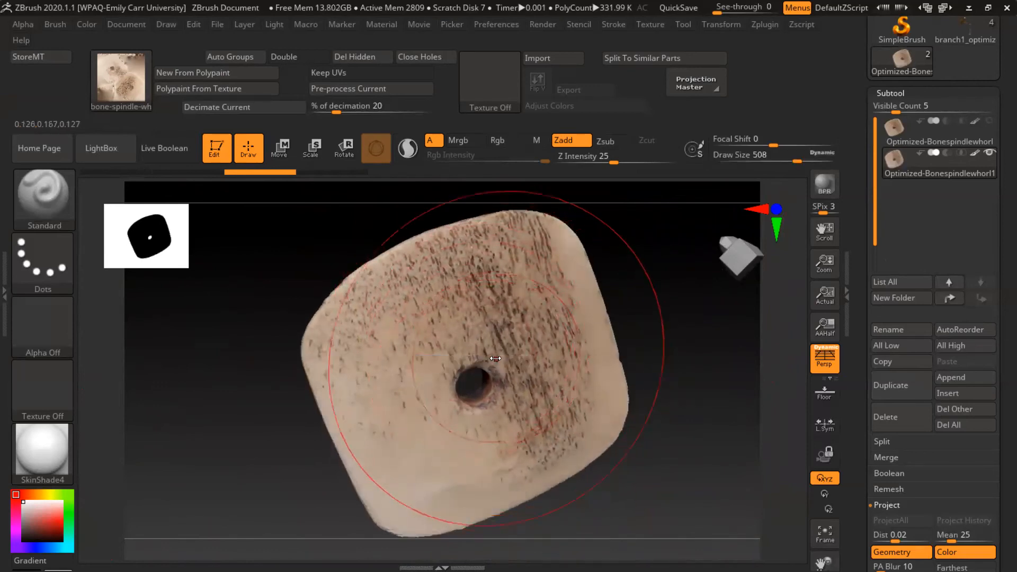
{"action": "right_click_drag", "start_coordinate": [455, 318], "coordinate": [464, 296]}
{"action": "mouse_move", "coordinate": [464, 296]}
{"action": "right_mouse_down", "text": "alt"}
{"action": "mouse_move", "coordinate": [435, 350]}
{"action": "mouse_move", "coordinate": [397, 308]}
{"action": "right_mouse_up", "text": "alt"}
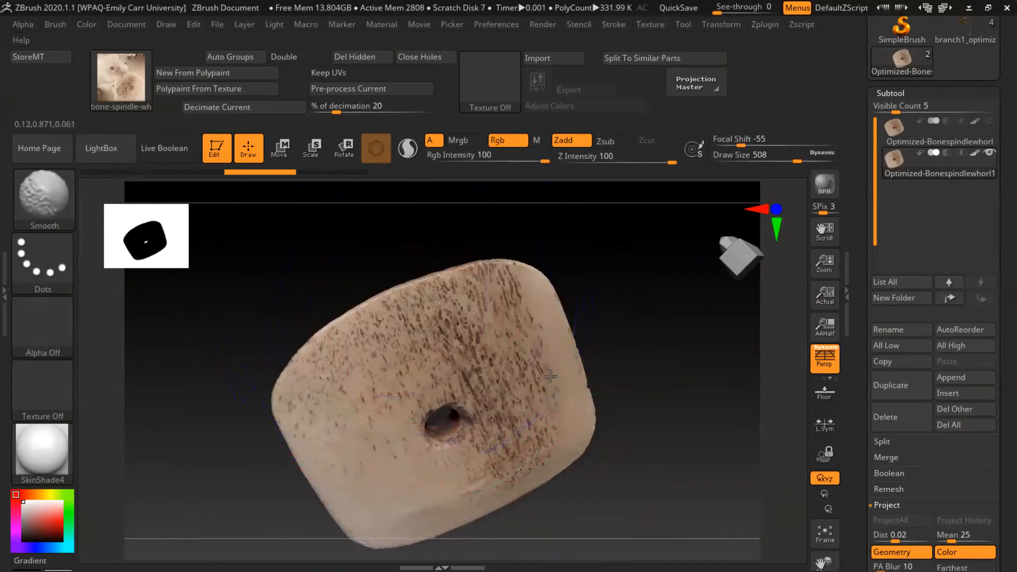
{"action": "right_click_drag", "start_coordinate": [352, 399], "coordinate": [471, 424]}
{"action": "mouse_move", "coordinate": [374, 445]}
{"action": "right_mouse_down", "text": "alt"}
{"action": "mouse_move", "coordinate": [434, 314]}
{"action": "mouse_move", "coordinate": [477, 434]}
{"action": "right_mouse_up", "text": "alt"}
{"action": "mouse_move", "coordinate": [318, 522]}
{"action": "right_mouse_down", "text": "alt"}
{"action": "mouse_move", "coordinate": [416, 329]}
{"action": "mouse_move", "coordinate": [470, 358]}
{"action": "mouse_move", "coordinate": [737, 365]}
{"action": "right_mouse_up", "text": "alt"}
- Smooth the reverse side of the whorl and its adjoining rim with the large Smooth brush
{"action": "right_click_drag", "start_coordinate": [500, 434], "coordinate": [525, 456], "text": "ctrl"}
{"action": "right_click_drag", "start_coordinate": [523, 413], "coordinate": [545, 379]}
{"action": "mouse_move", "coordinate": [446, 435]}
{"action": "right_mouse_down", "text": "ctrl"}
{"action": "mouse_move", "coordinate": [443, 376]}
{"action": "mouse_move", "coordinate": [429, 422]}
{"action": "mouse_move", "coordinate": [451, 422]}
{"action": "mouse_move", "coordinate": [342, 304]}
{"action": "mouse_move", "coordinate": [263, 262]}
{"action": "right_mouse_up", "text": "ctrl"}
{"action": "right_click_drag", "start_coordinate": [593, 381], "coordinate": [403, 420]}
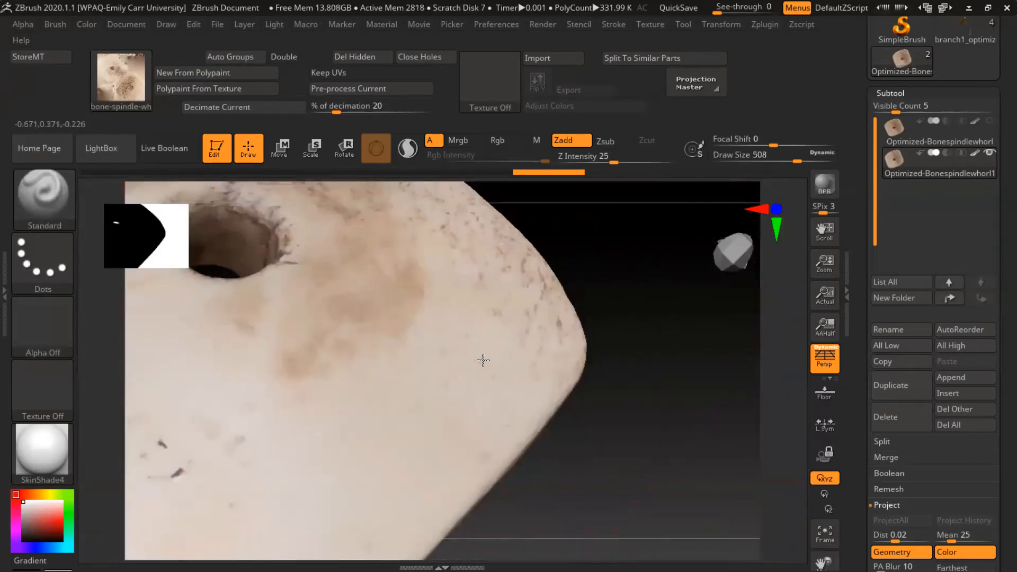
{"action": "right_click_drag", "start_coordinate": [483, 361], "coordinate": [475, 358]}
{"action": "right_click_drag", "start_coordinate": [554, 353], "coordinate": [463, 378]}
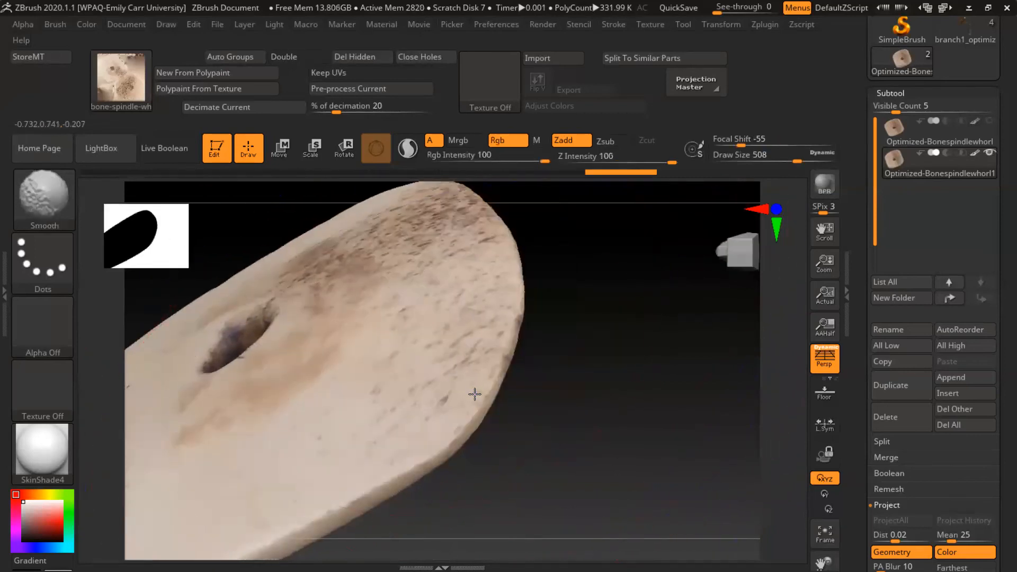
{"action": "right_click_drag", "start_coordinate": [492, 314], "coordinate": [439, 438]}
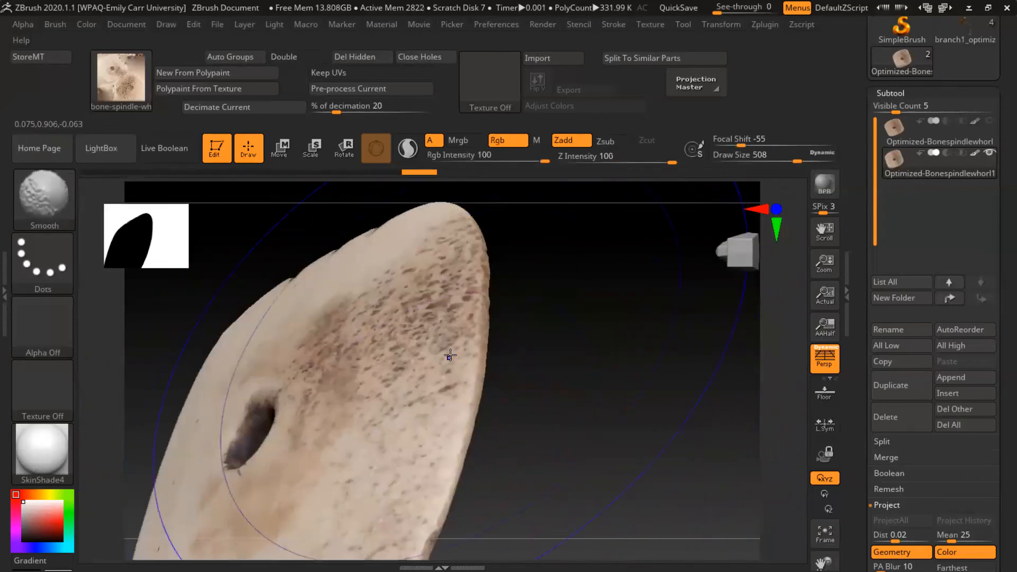
- Smooth the remaining edges of the whorl and bring the whole object back into a front view
{"action": "right_click_drag", "start_coordinate": [451, 356], "coordinate": [466, 488], "text": "alt"}
{"action": "right_click_drag", "start_coordinate": [482, 424], "coordinate": [554, 476], "text": "ctrl"}
{"action": "right_click_drag", "start_coordinate": [555, 476], "coordinate": [447, 408], "text": "alt"}
{"action": "mouse_move", "coordinate": [512, 368]}
{"action": "right_mouse_down", "text": "ctrl"}
{"action": "mouse_move", "coordinate": [497, 339]}
{"action": "mouse_move", "coordinate": [402, 405]}
{"action": "mouse_move", "coordinate": [562, 407]}
{"action": "mouse_move", "coordinate": [520, 359]}
{"action": "mouse_move", "coordinate": [451, 354]}
{"action": "right_mouse_up", "text": "ctrl"}
{"action": "right_click_drag", "start_coordinate": [461, 360], "coordinate": [295, 390]}
{"action": "right_click_drag", "start_coordinate": [489, 420], "coordinate": [482, 368], "text": "alt"}
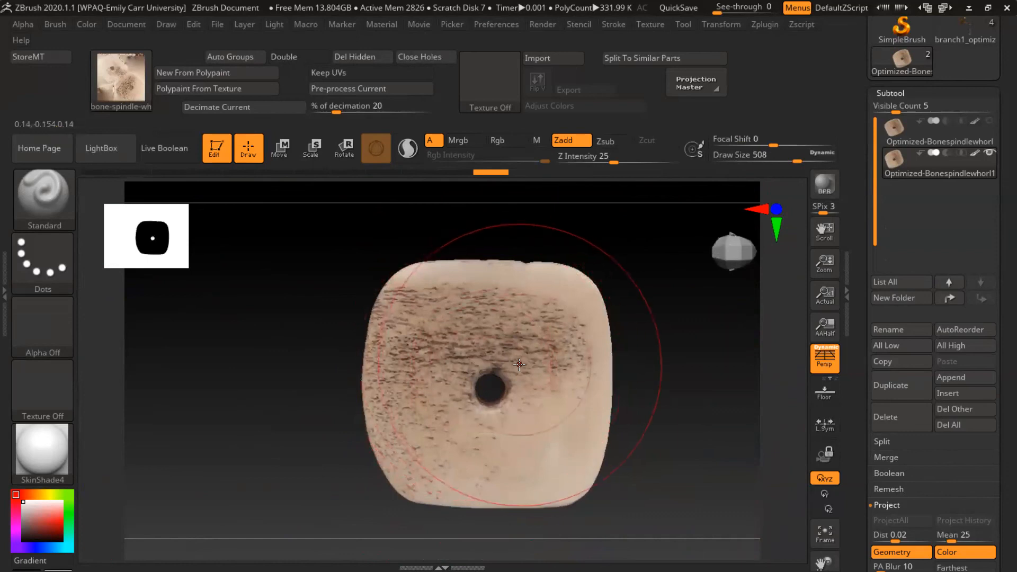